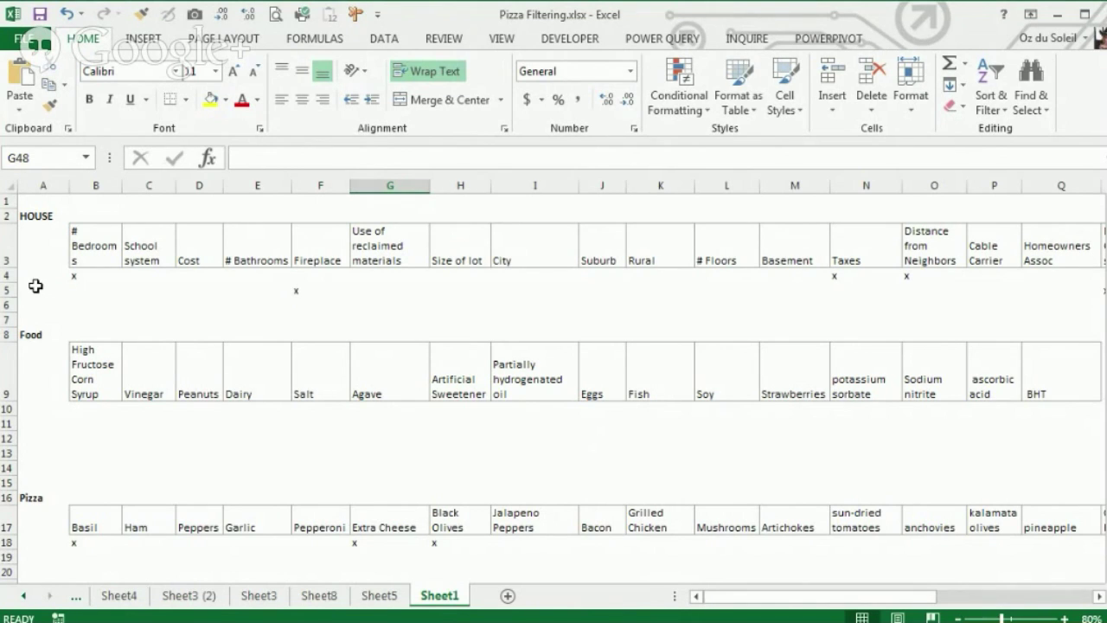
Enter the first customer's name in A5 and the second customer's name in A6
click(36, 285)
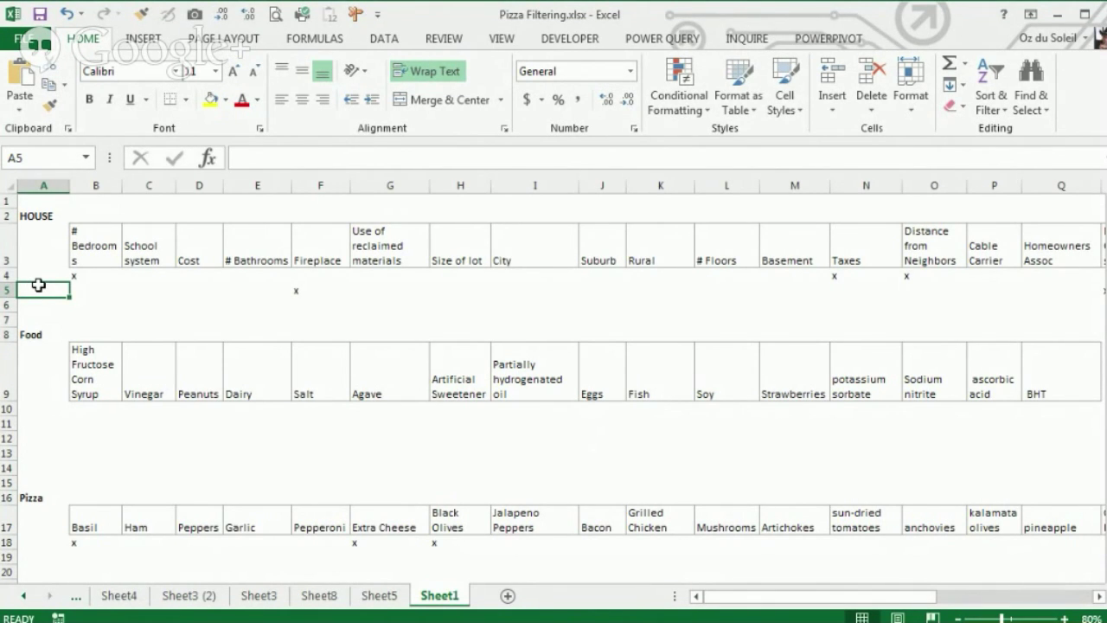
text(Kat)
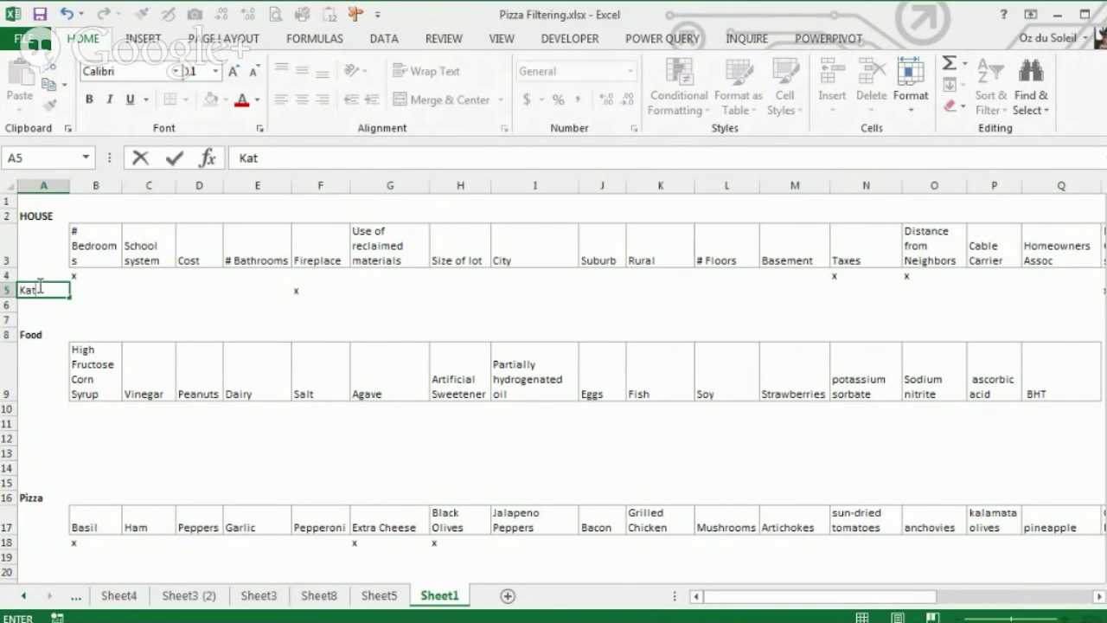
key(Return)
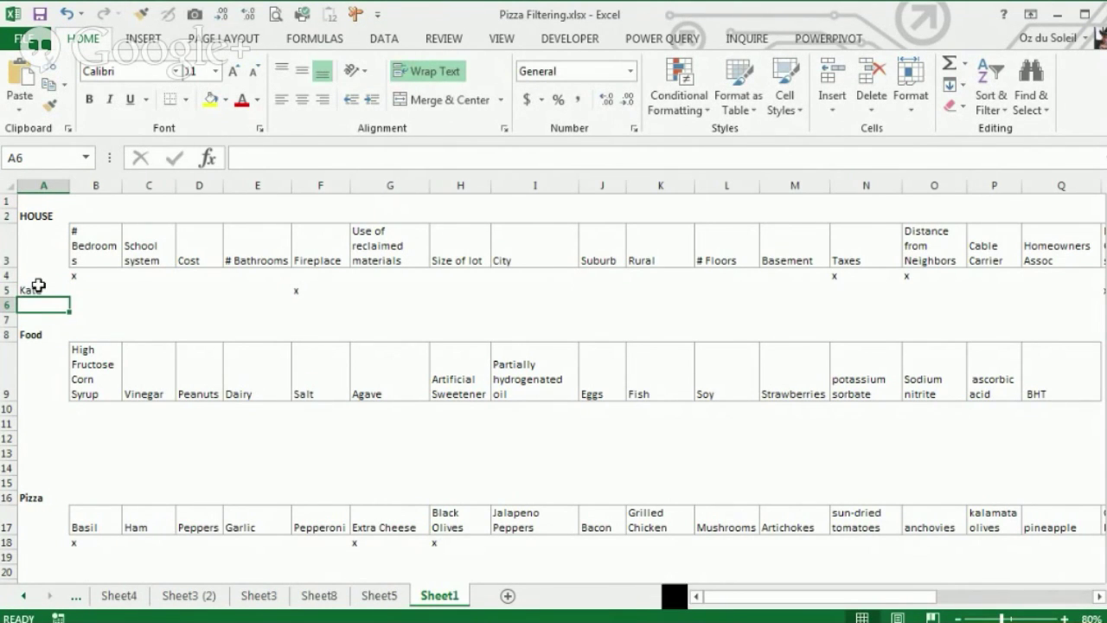
text(Ron)
key(Return)
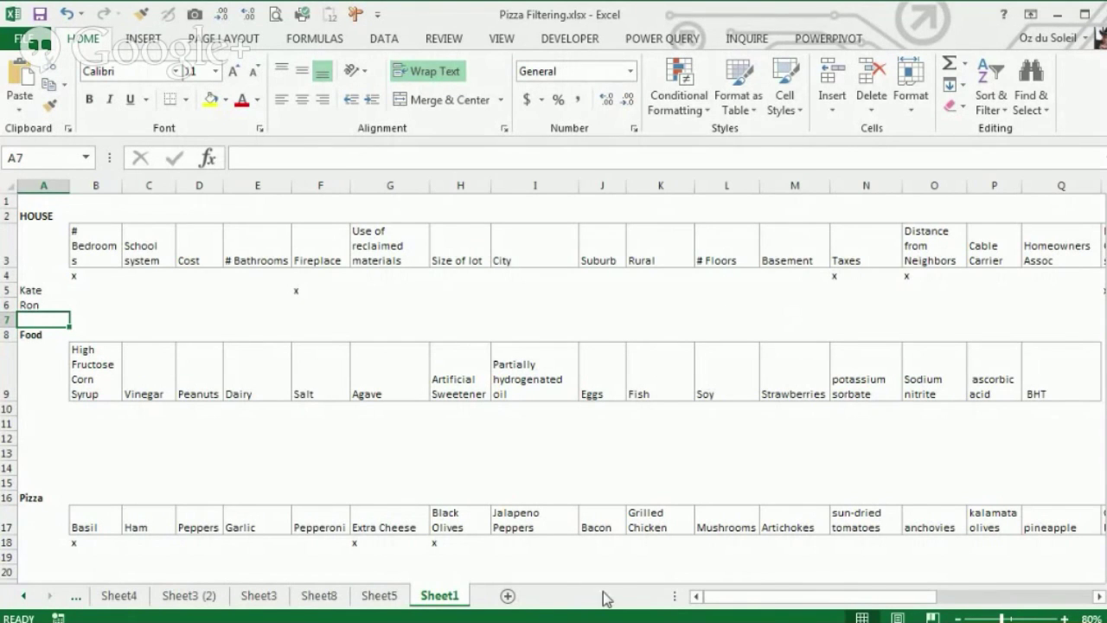
Select cell B5 beside the first name and scroll around Sheet1
mouse_move(727, 601)
mouse_down()
mouse_move(857, 591)
mouse_move(727, 597)
mouse_up()
click(76, 287)
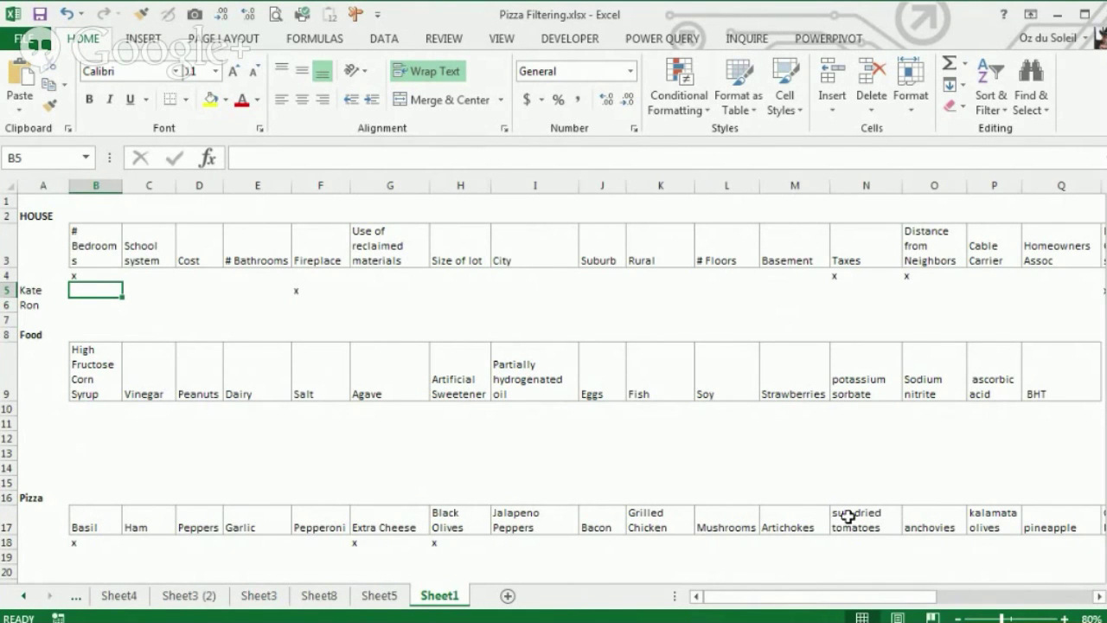
scroll(588, 463, down, 2)
scroll(587, 463, up, 2)
On Sheet5, untick Pepperoni, try the ALL and 0 slicer filters, then clear both slicers
click(380, 597)
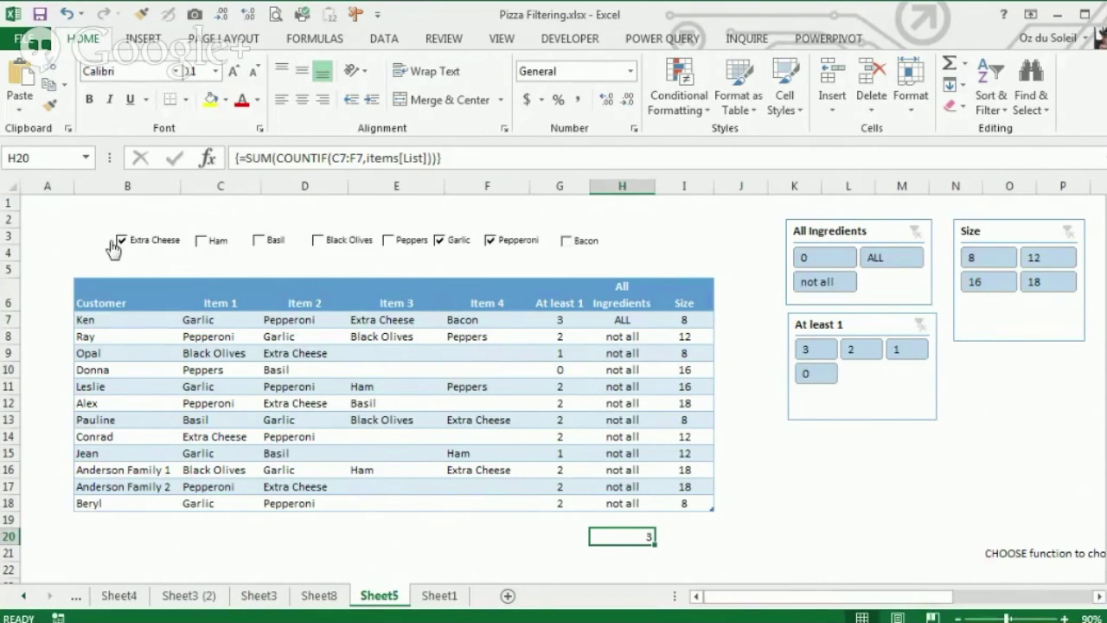
click(488, 243)
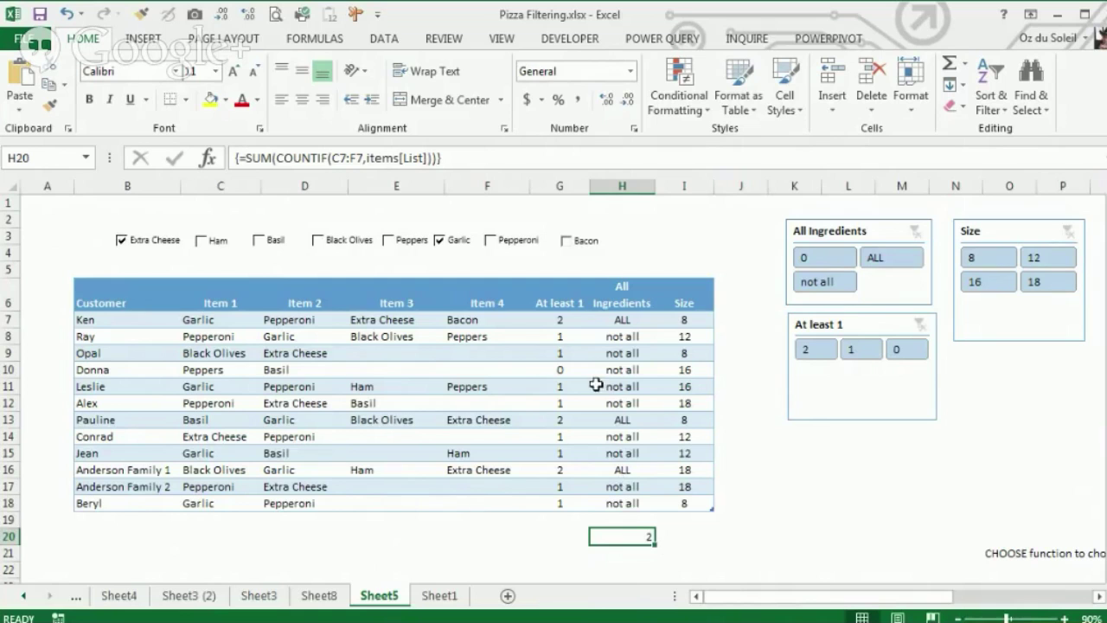
click(864, 257)
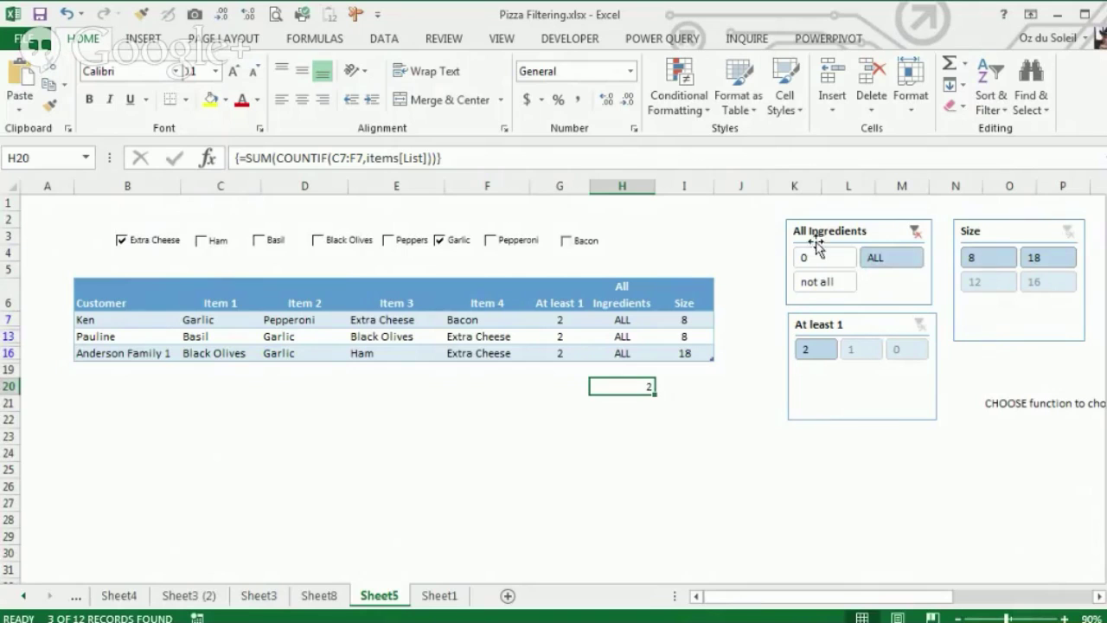
click(915, 232)
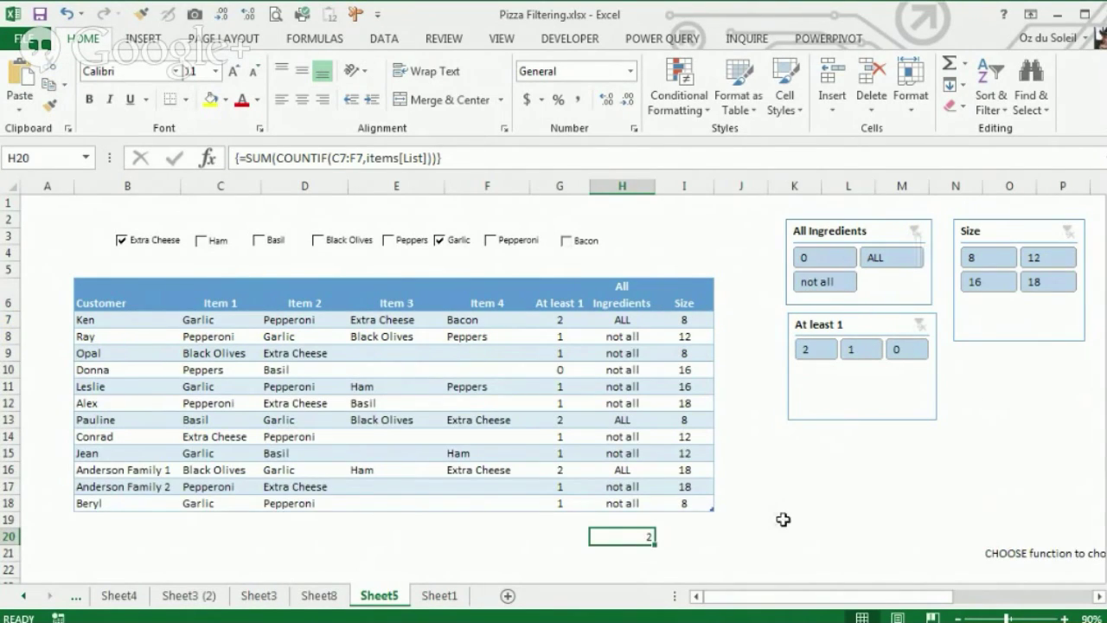
click(892, 350)
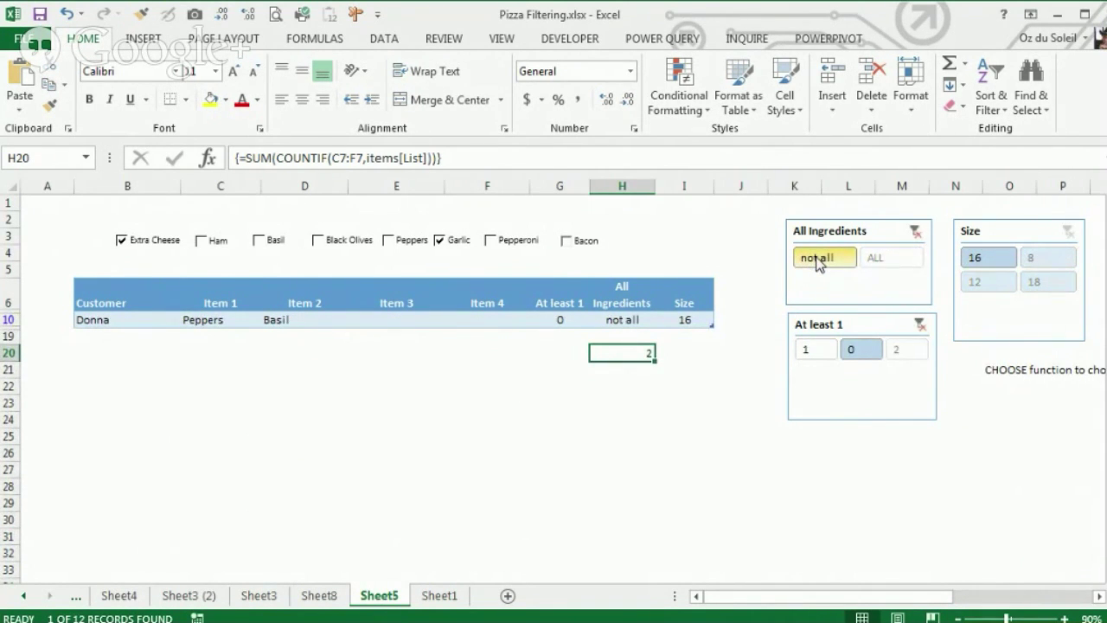
click(919, 324)
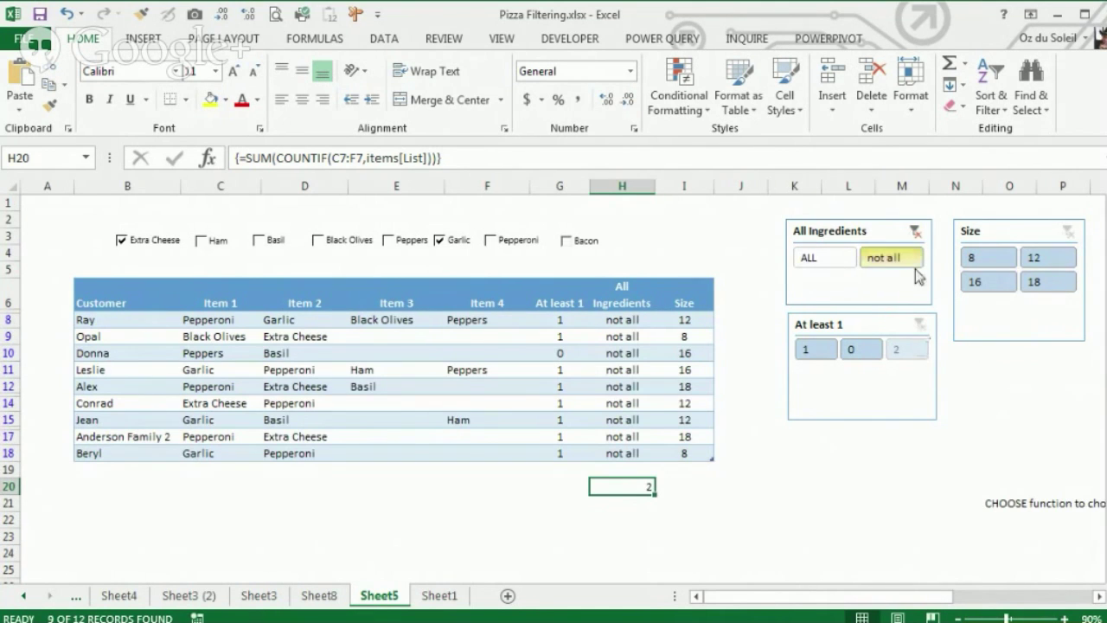
click(916, 231)
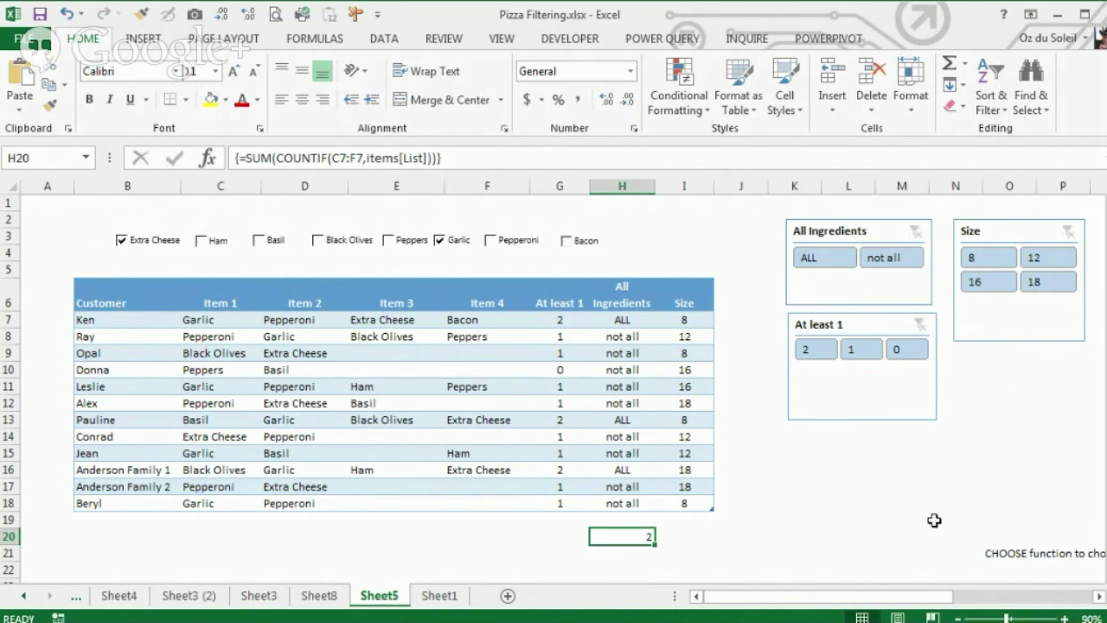
key(Return)
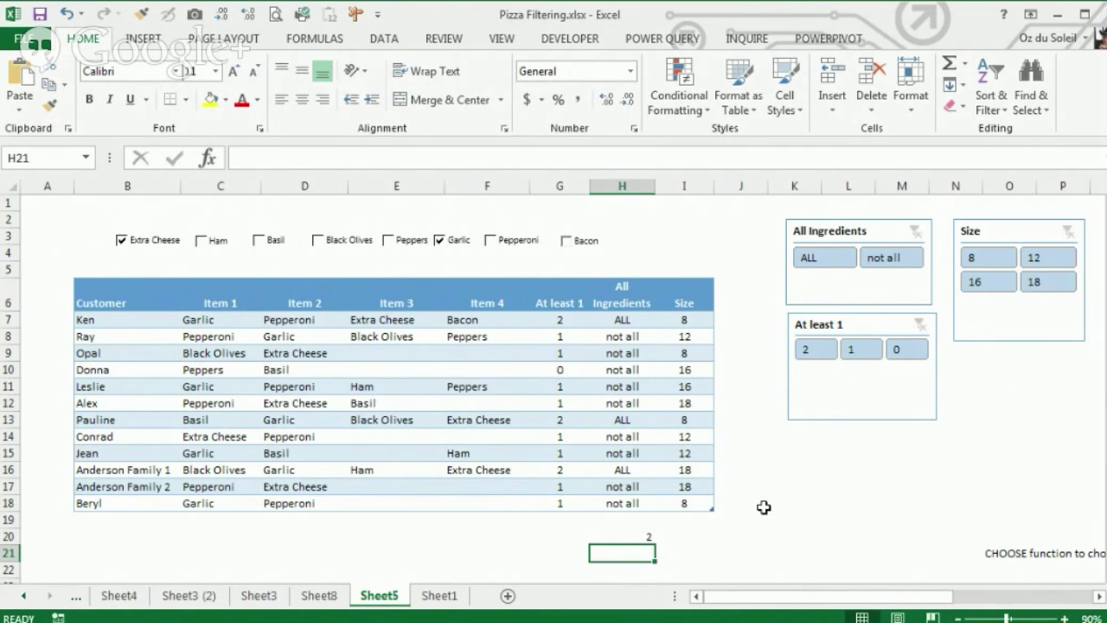
Start =COUNTIF in H21 with range C7:F7 and the items List column as criteria
text(=)
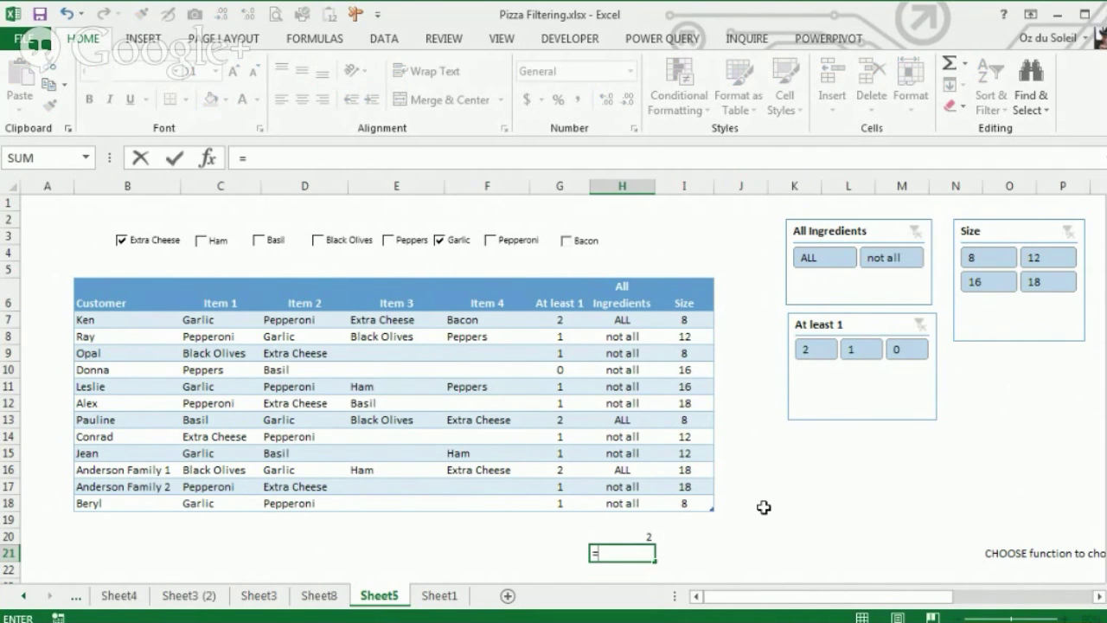
text(countif()
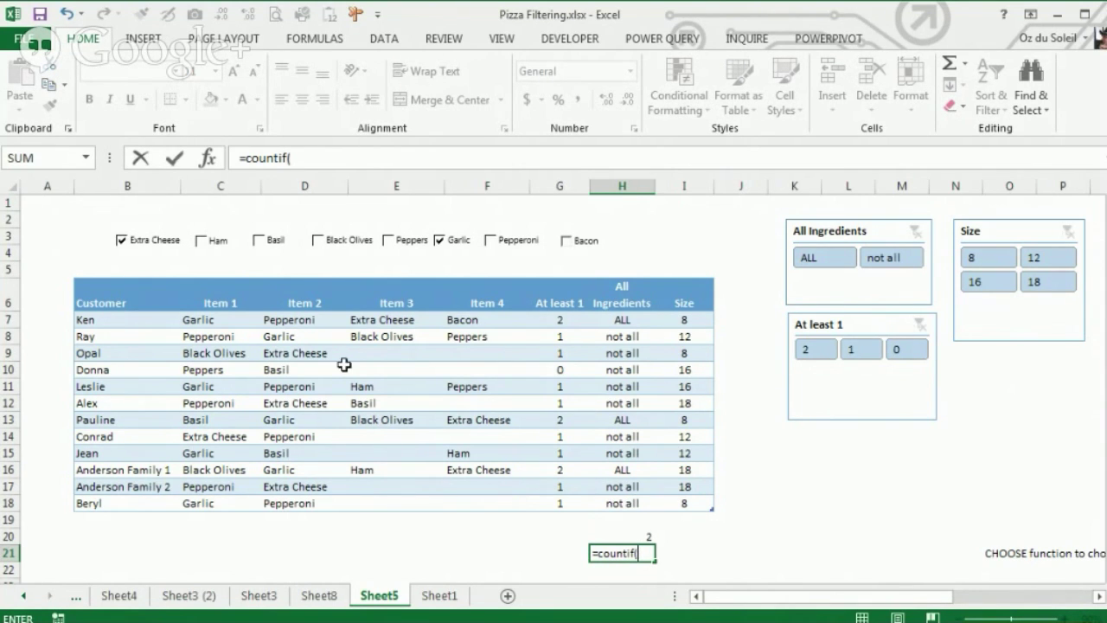
drag(177, 322, 481, 320)
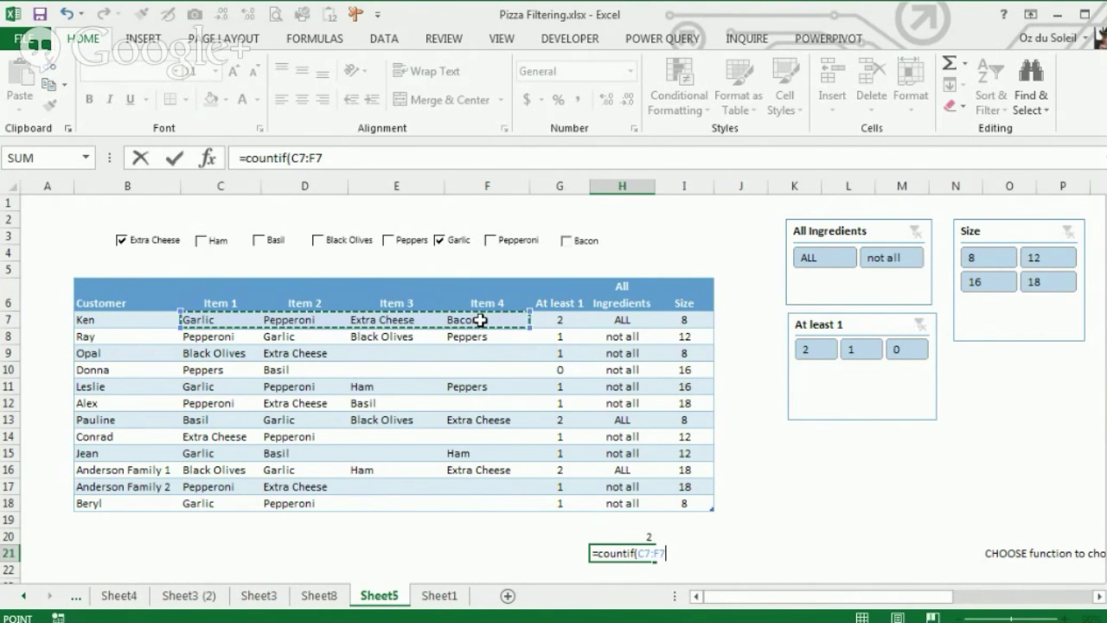
text(,)
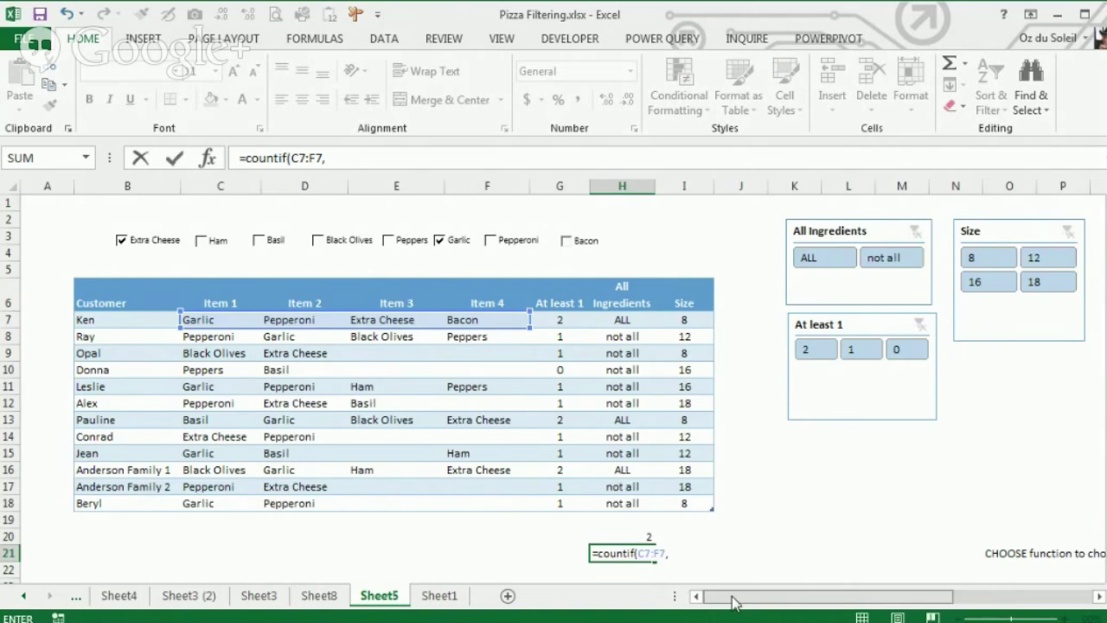
drag(732, 602, 852, 599)
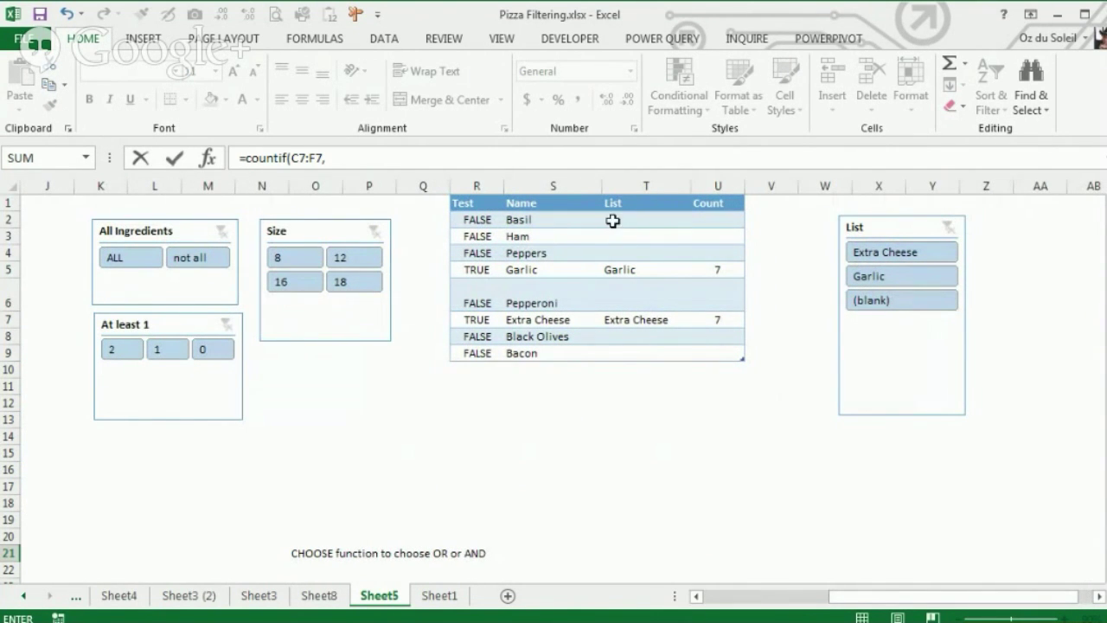
drag(613, 221, 616, 359)
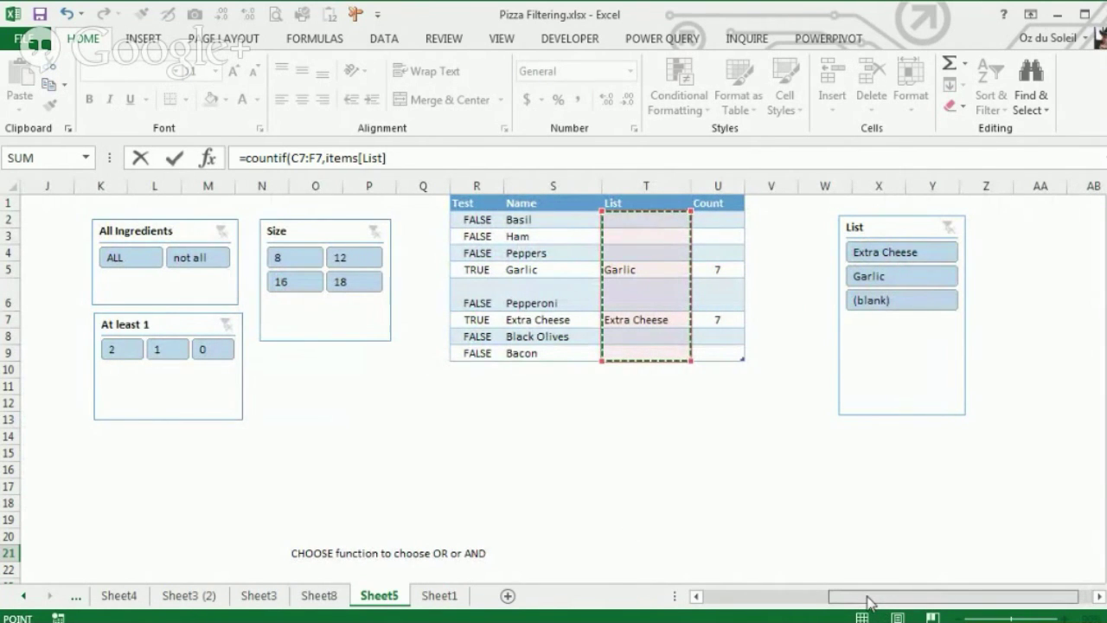
drag(867, 600, 701, 596)
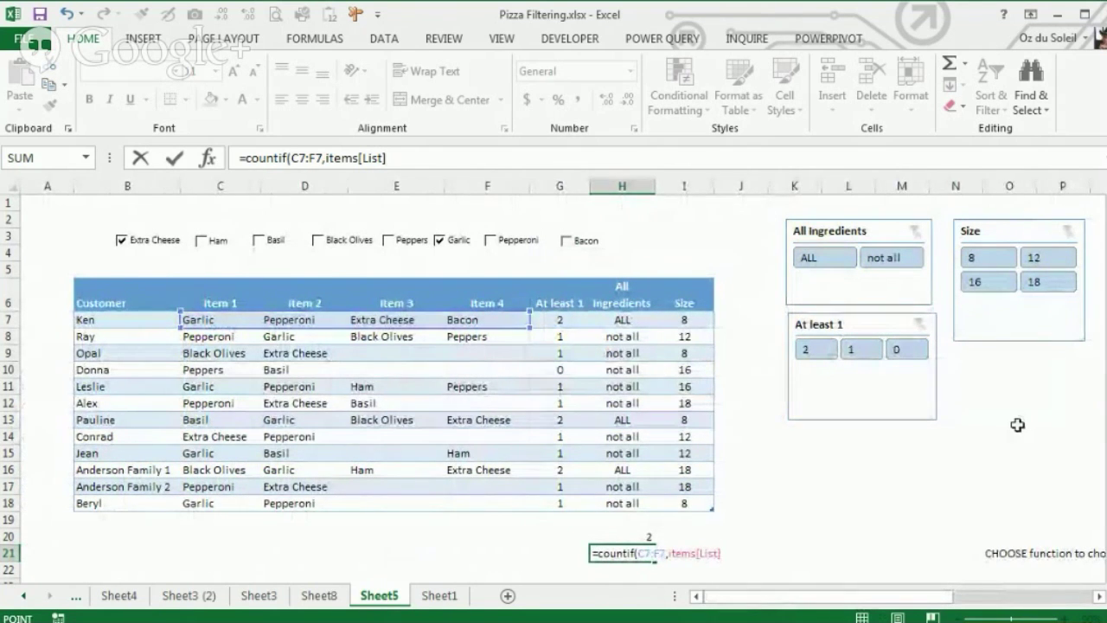
Wrap the COUNTIF in SUM() and commit it as an array formula with Ctrl+Shift+Enter
click(408, 164)
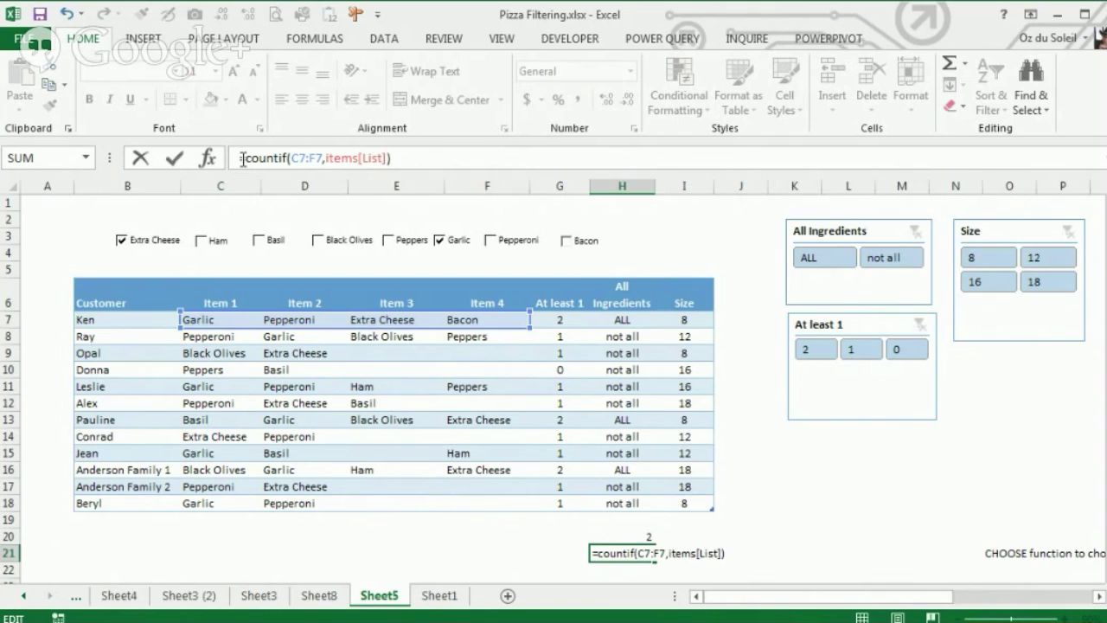
text(sum)
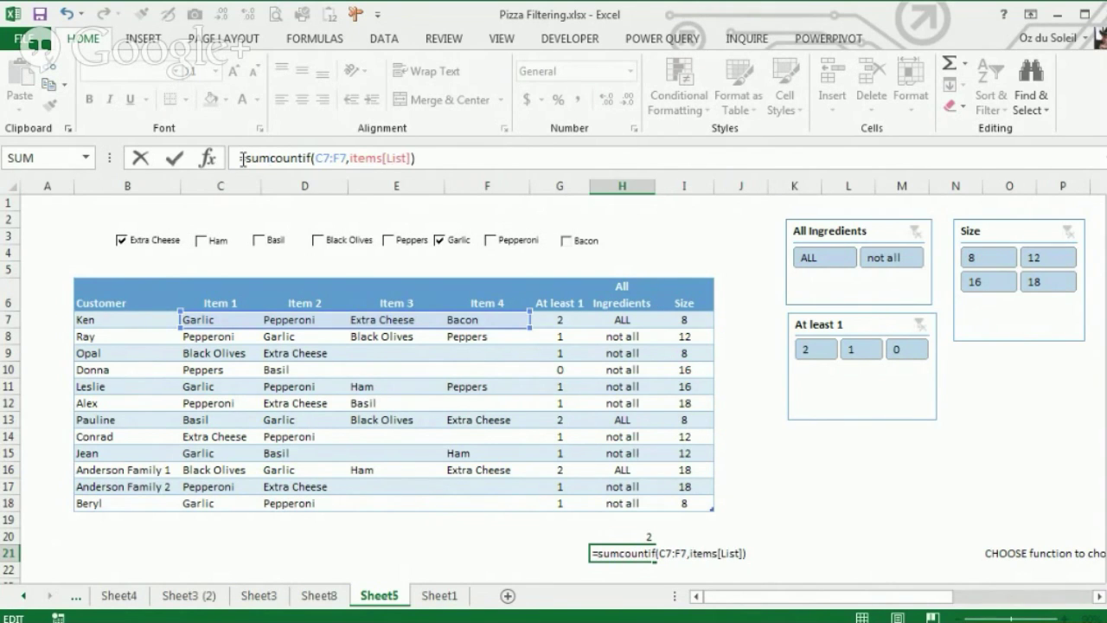
text(()
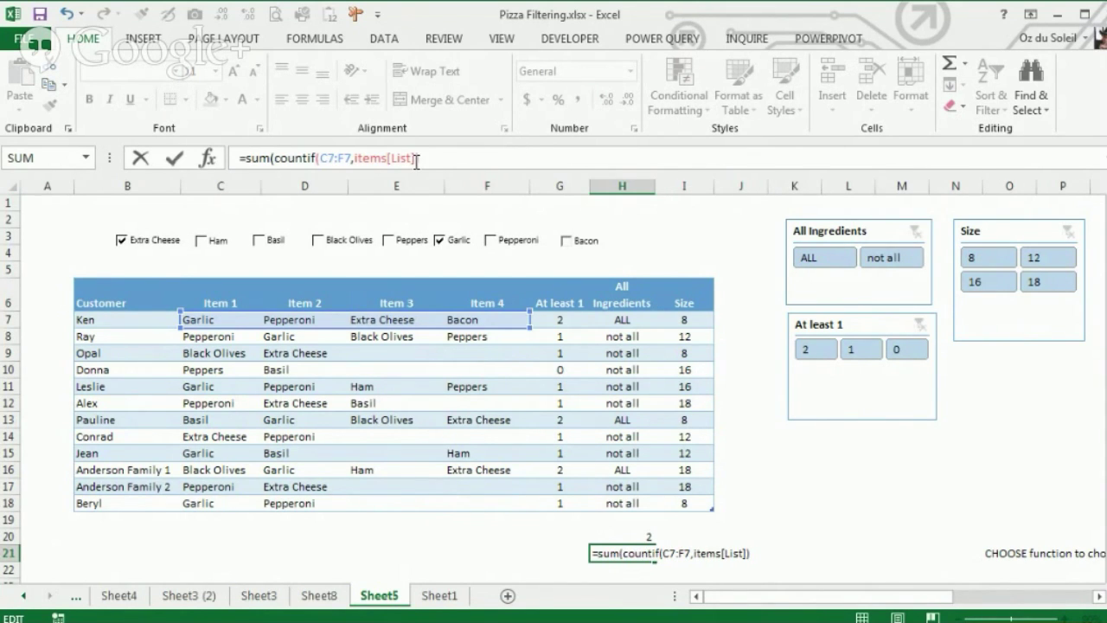
text())
key(ctrl+shift+Return)
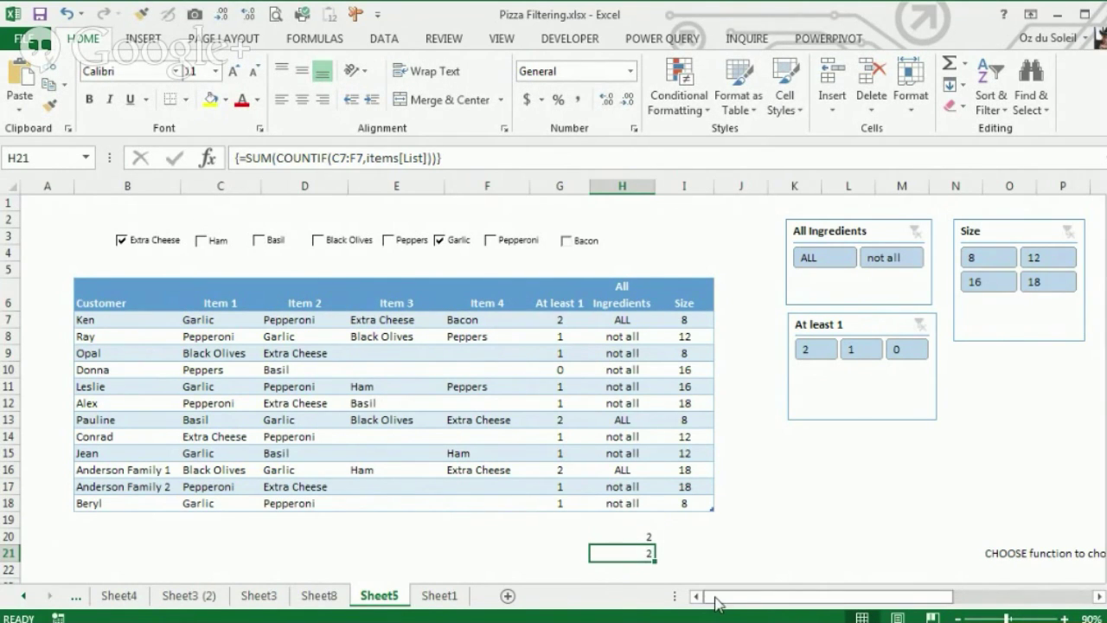
drag(715, 603, 783, 596)
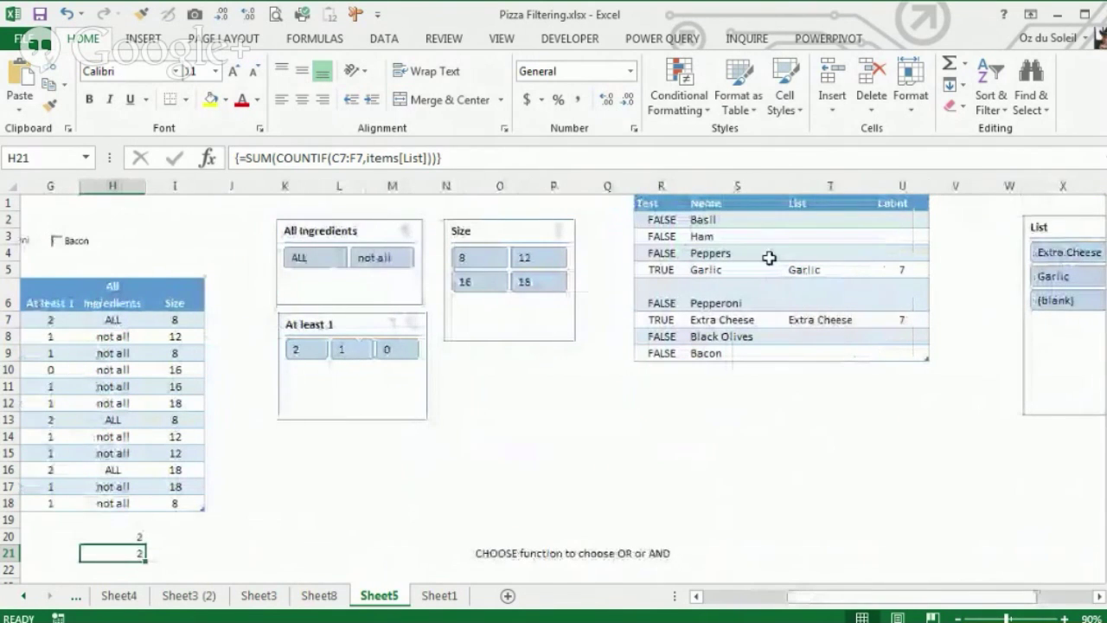
click(795, 222)
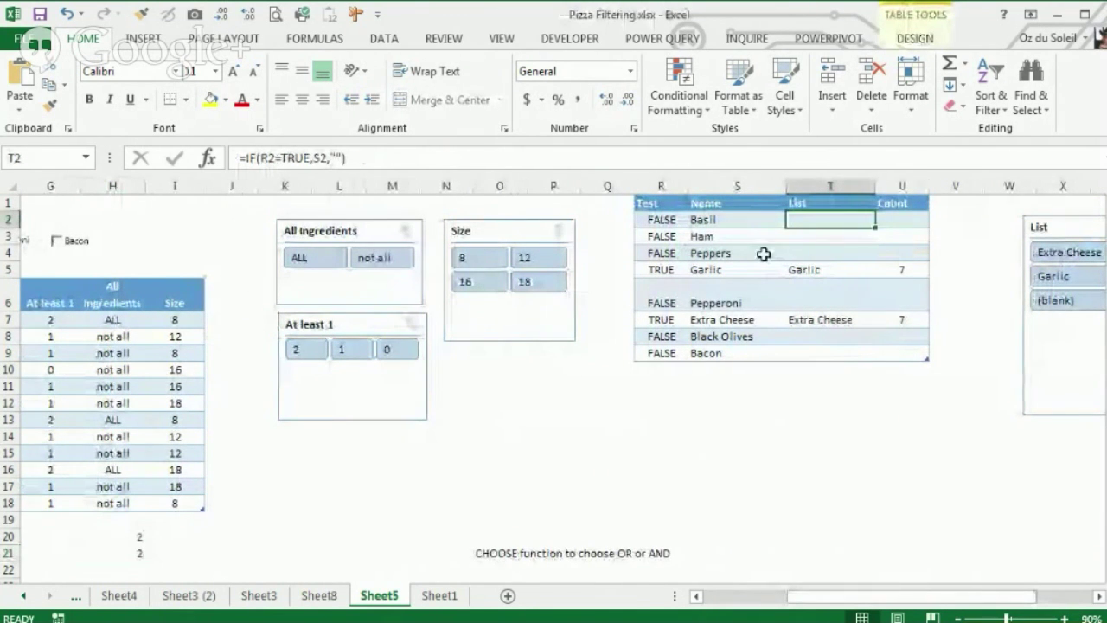
click(710, 251)
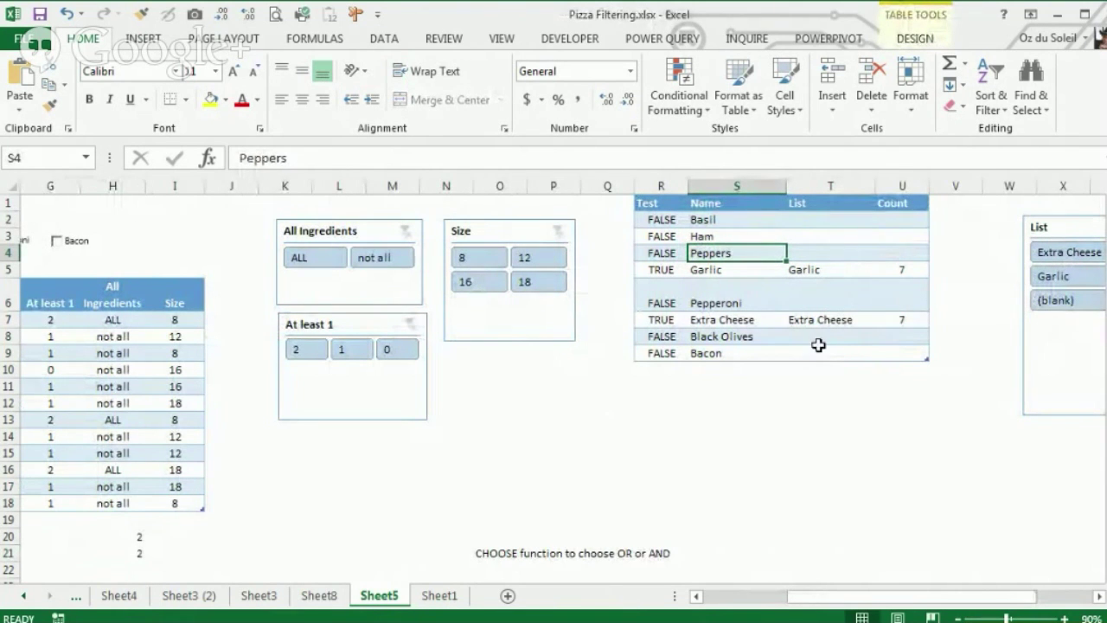
drag(826, 603, 755, 610)
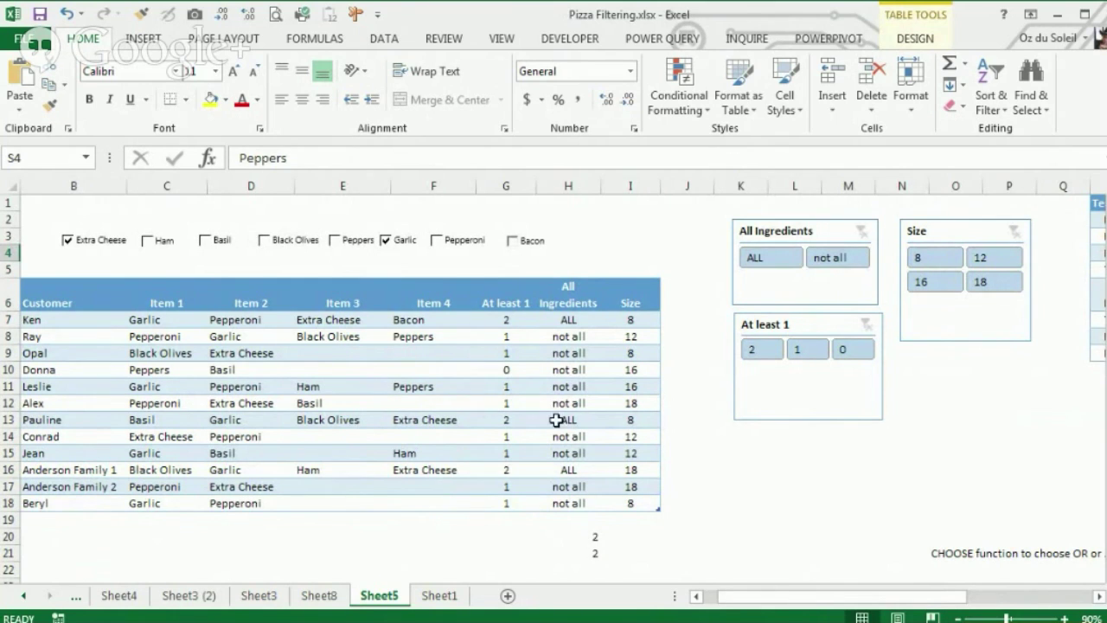
click(566, 320)
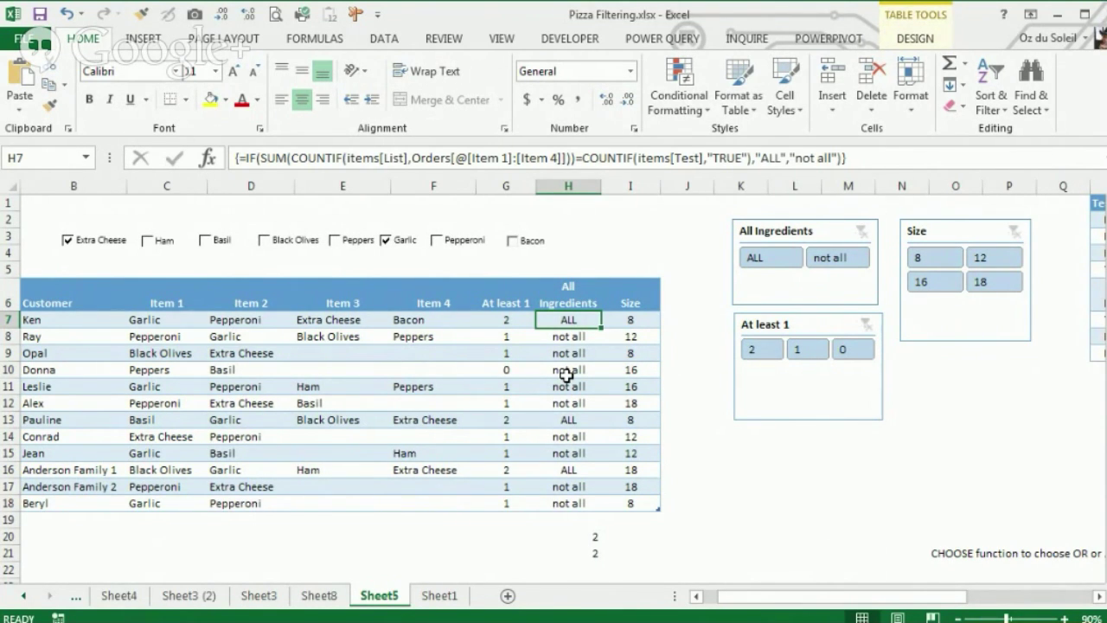
click(575, 556)
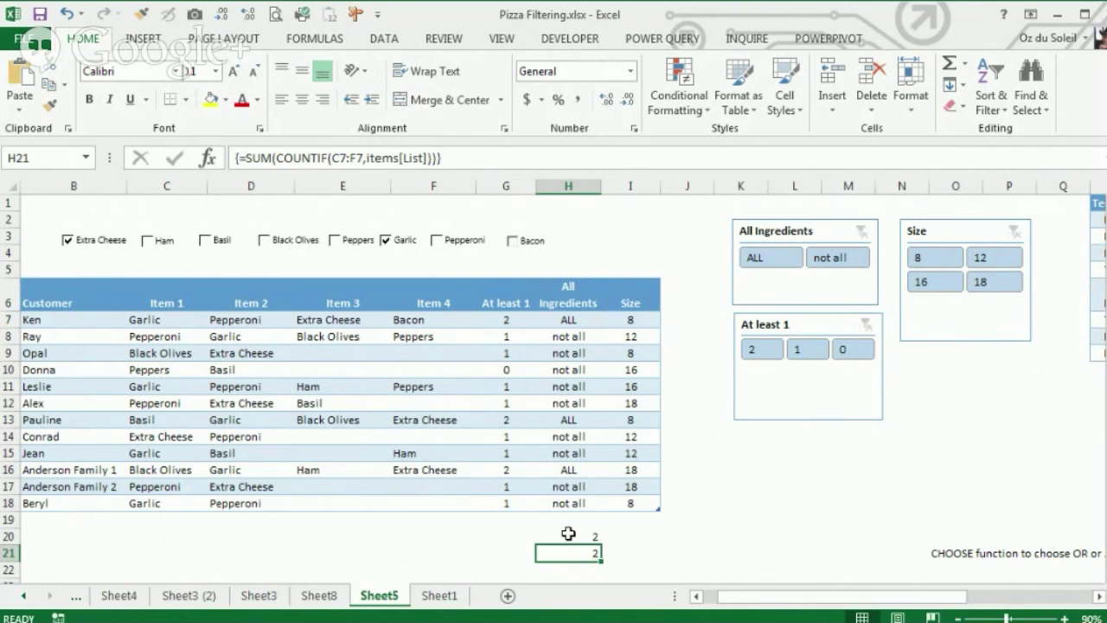
click(568, 534)
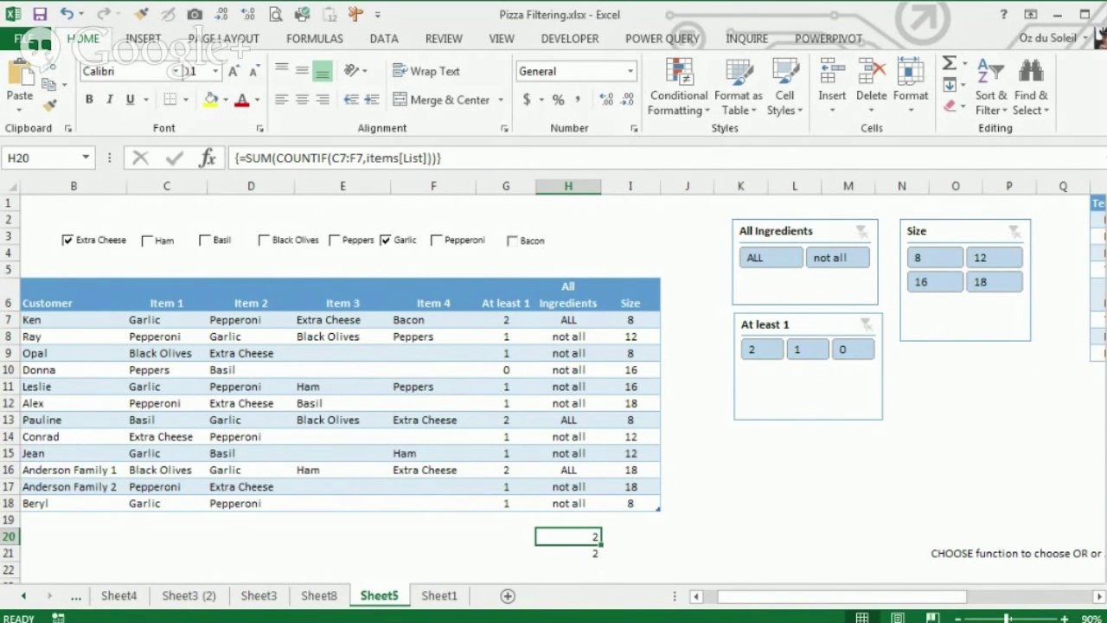
key(alt+Tab)
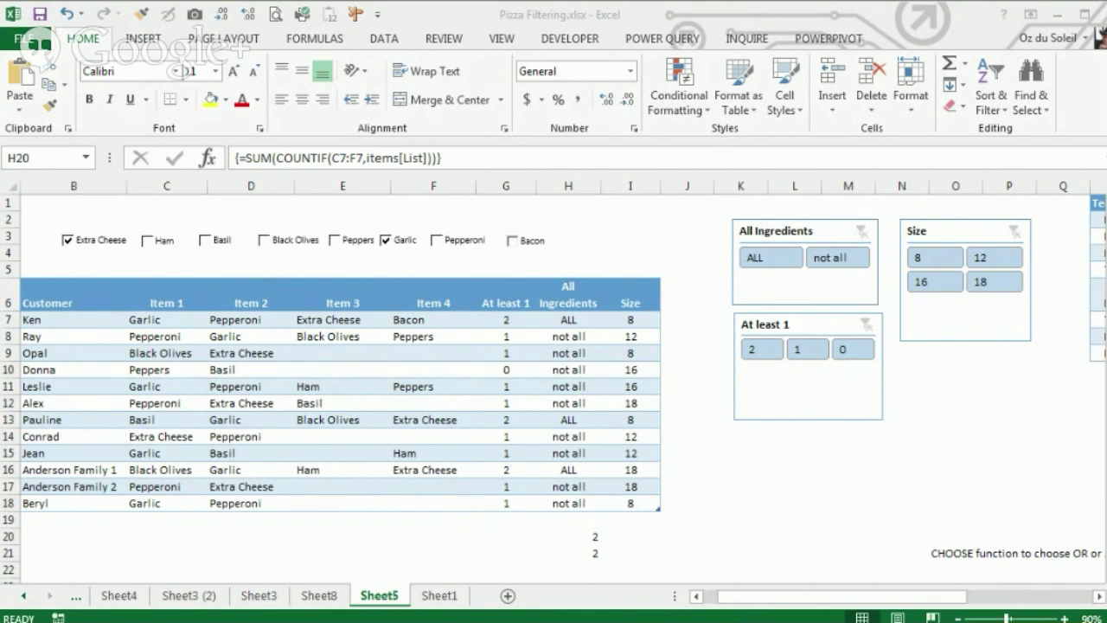